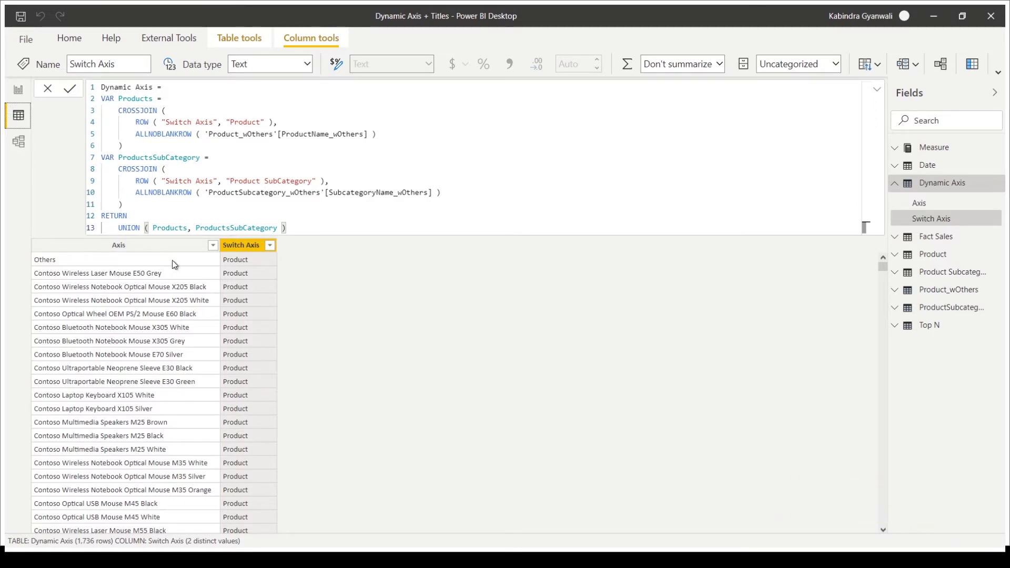
- Check the Switch Axis column's distinct values, and examine the Product and Product_SubCategory Dynamic Sales measure formulas in the report view
{"action": "left_click", "coordinate": [270, 245]}
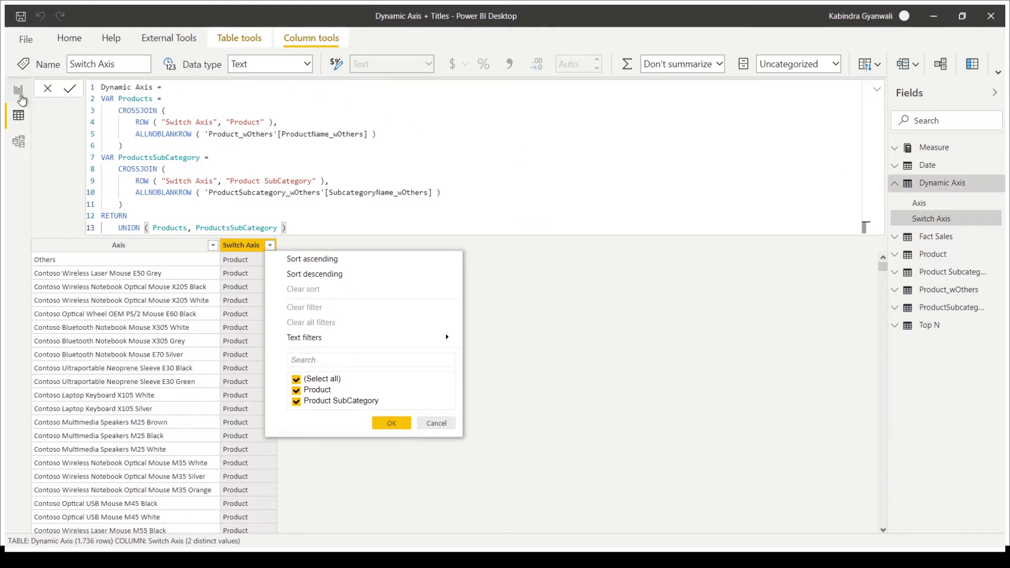
{"action": "left_click", "coordinate": [19, 96]}
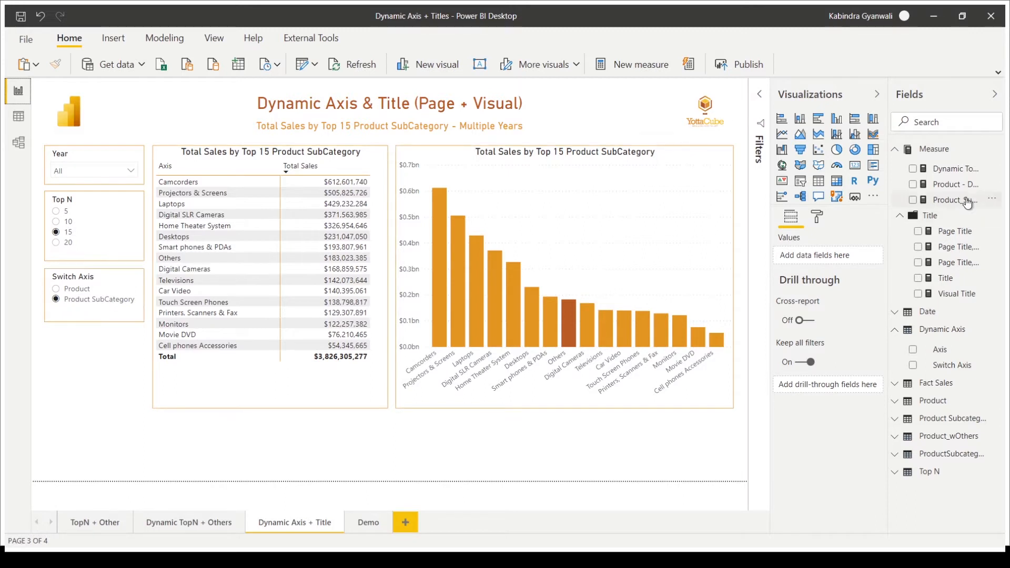
{"action": "left_click", "coordinate": [955, 184]}
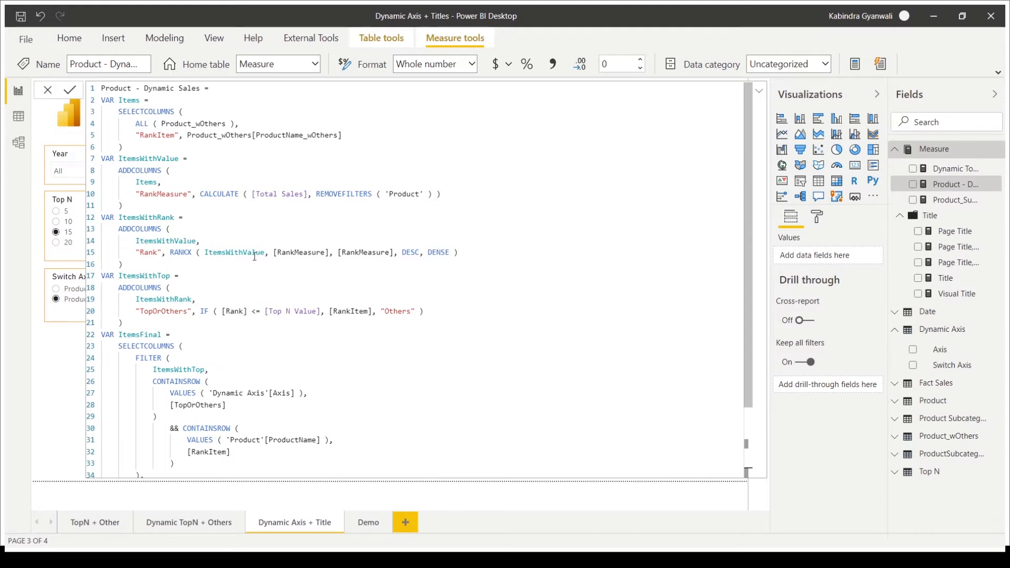
{"action": "left_click", "coordinate": [959, 200]}
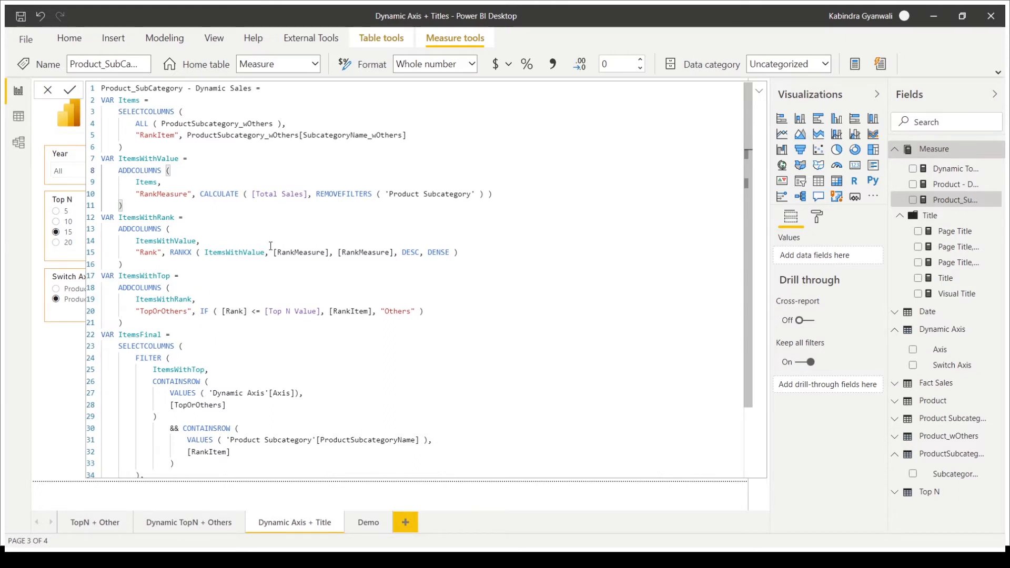
{"action": "scroll", "coordinate": [270, 246], "scroll_direction": "down", "scroll_amount": 3}
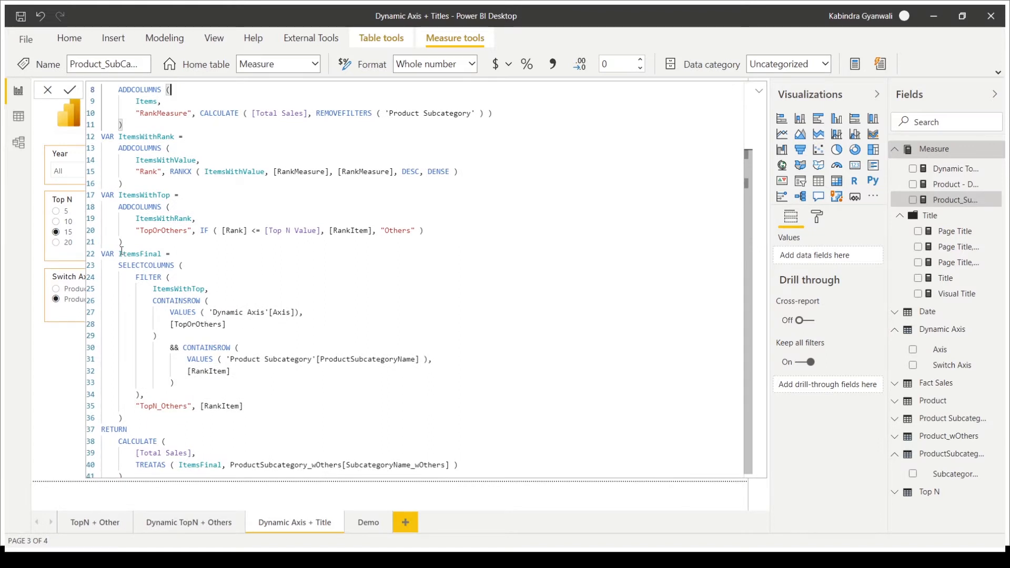
{"action": "left_click_drag", "start_coordinate": [119, 253], "coordinate": [208, 384]}
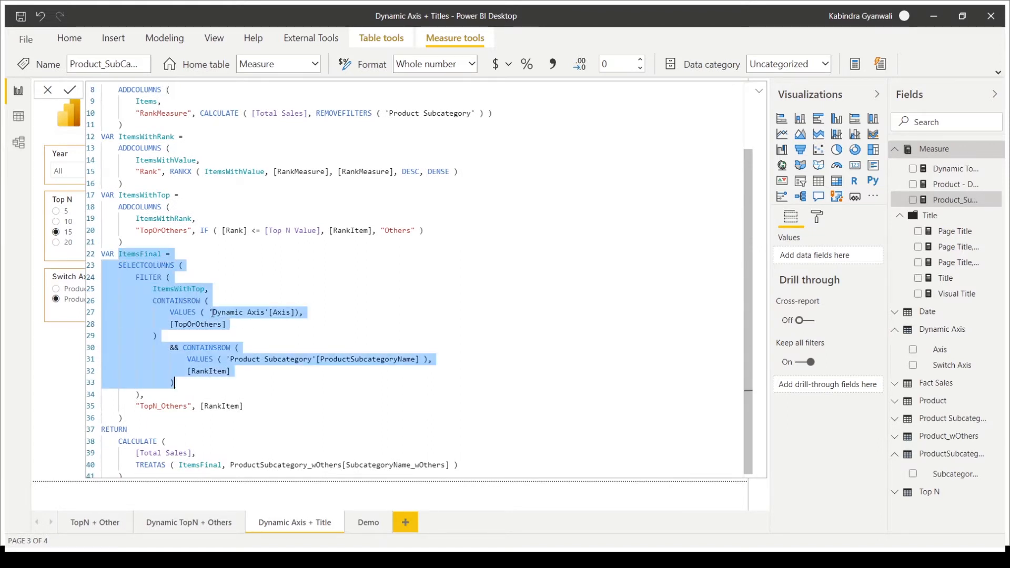
{"action": "left_click", "coordinate": [264, 324]}
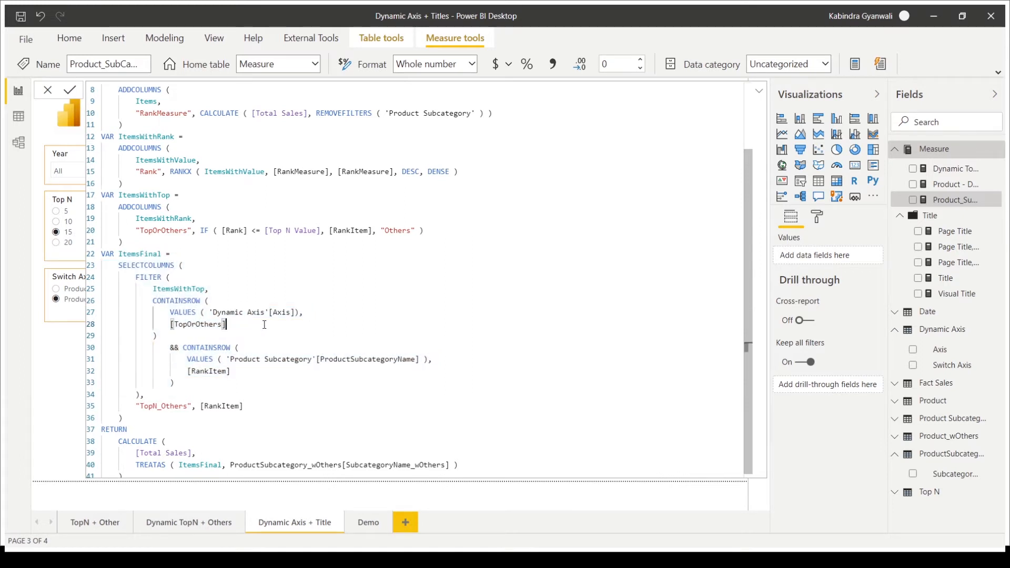
{"action": "left_click_drag", "start_coordinate": [297, 313], "coordinate": [209, 313]}
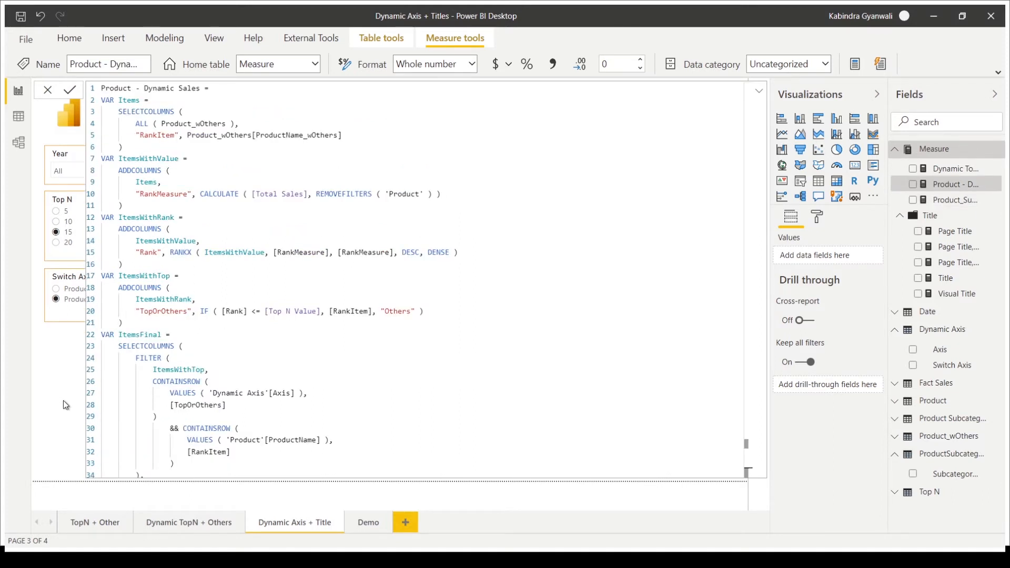
- Correct the misspelled name of the dynamic sales measure that uses SWITCH to Dynamic Total Sales
{"action": "left_click", "coordinate": [958, 169]}
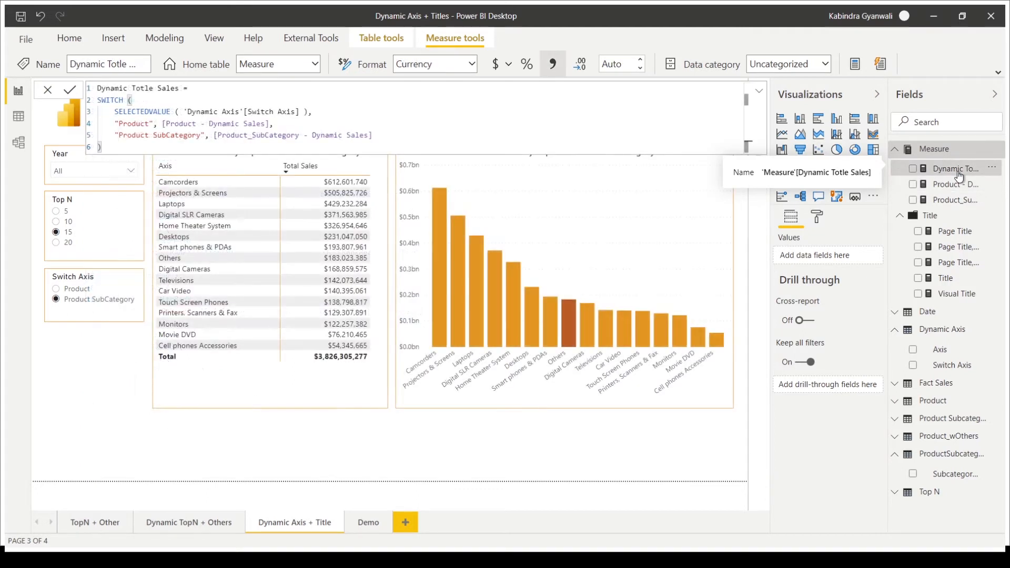
{"action": "left_click", "coordinate": [153, 89]}
{"action": "key", "text": "BackSpace"}
{"action": "key", "text": "BackSpace"}
{"action": "type", "text": "al"}
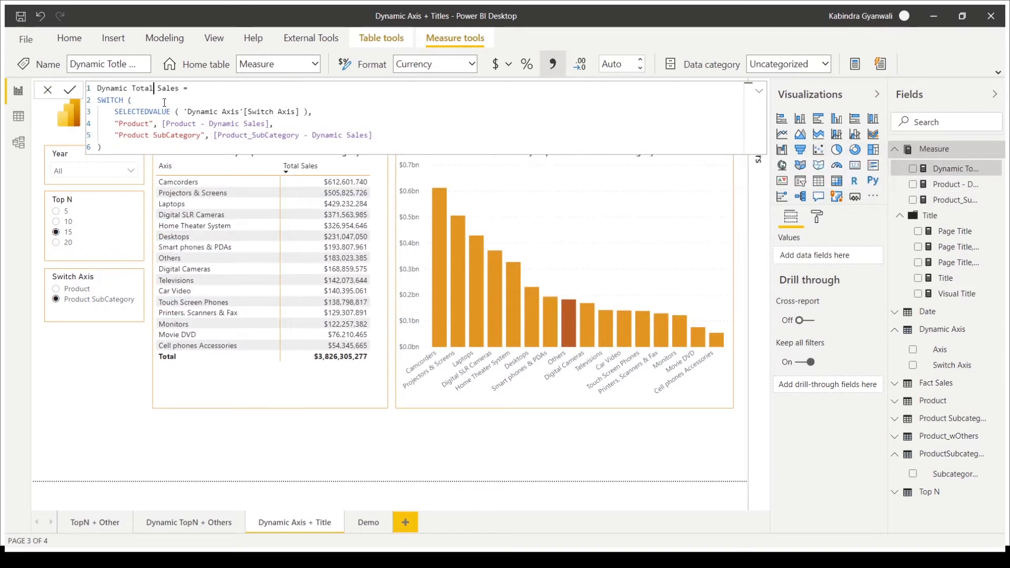
{"action": "left_click", "coordinate": [164, 101]}
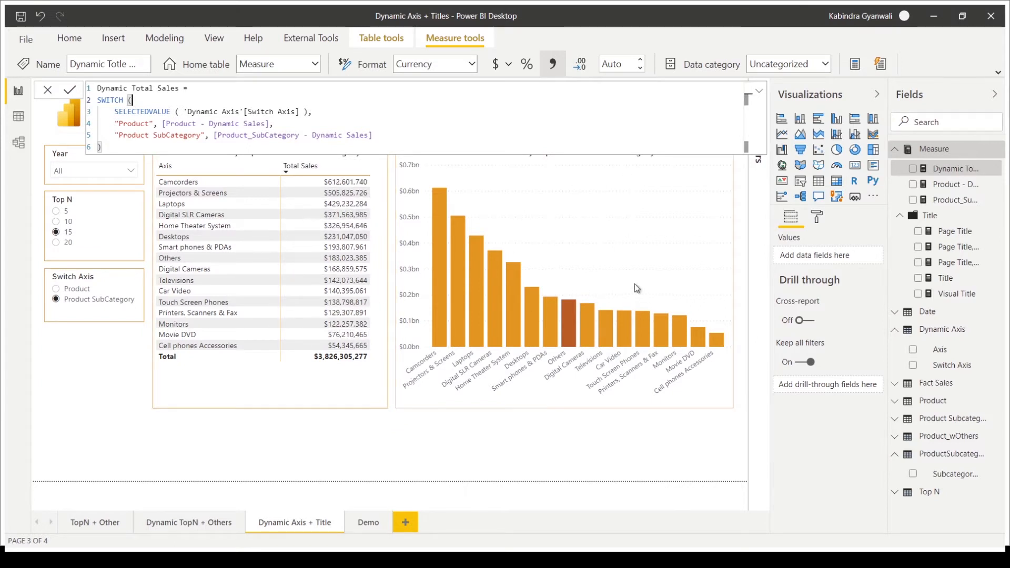
{"action": "left_click", "coordinate": [66, 389]}
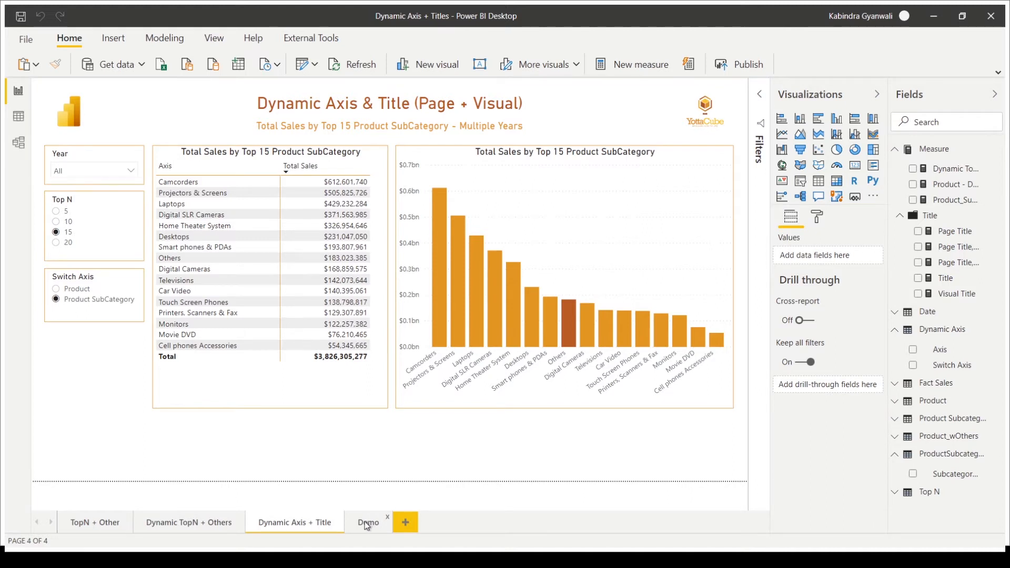
- Insert a clustered column chart on the Demo page and stretch its height to span the area beside the slicers
{"action": "left_click", "coordinate": [369, 522]}
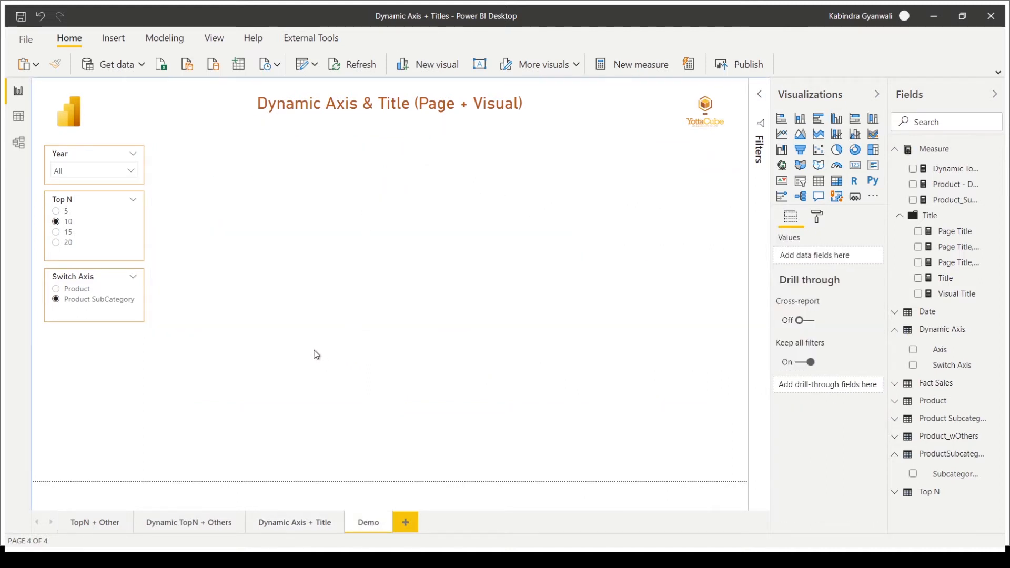
{"action": "left_click", "coordinate": [836, 119]}
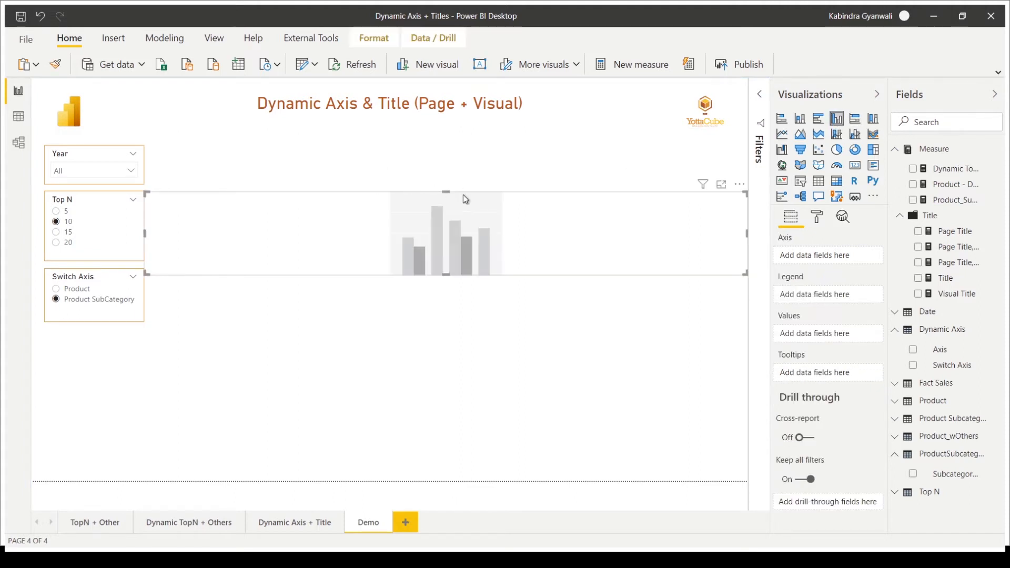
{"action": "left_click_drag", "start_coordinate": [446, 192], "coordinate": [449, 148]}
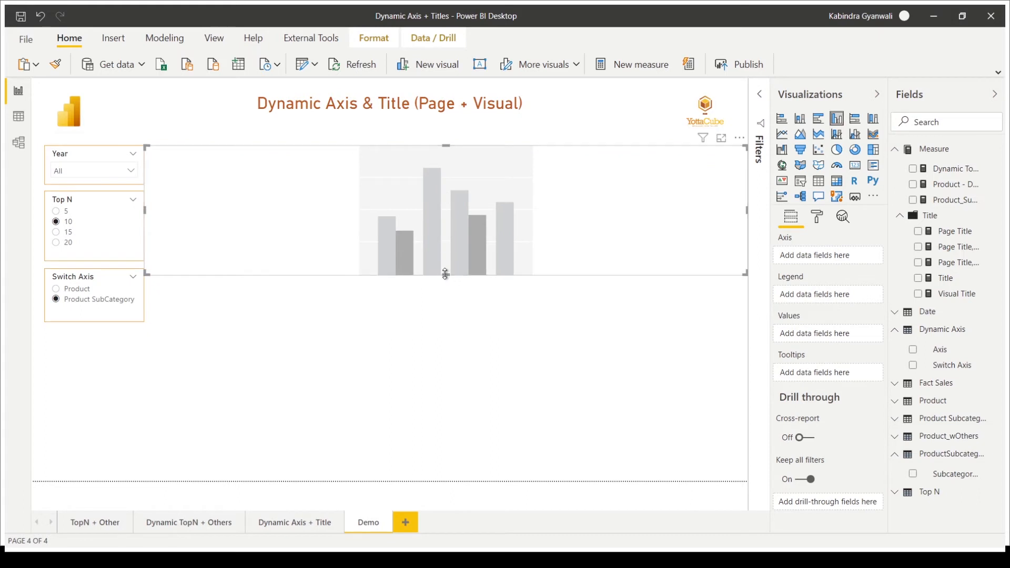
{"action": "left_click_drag", "start_coordinate": [446, 273], "coordinate": [446, 315]}
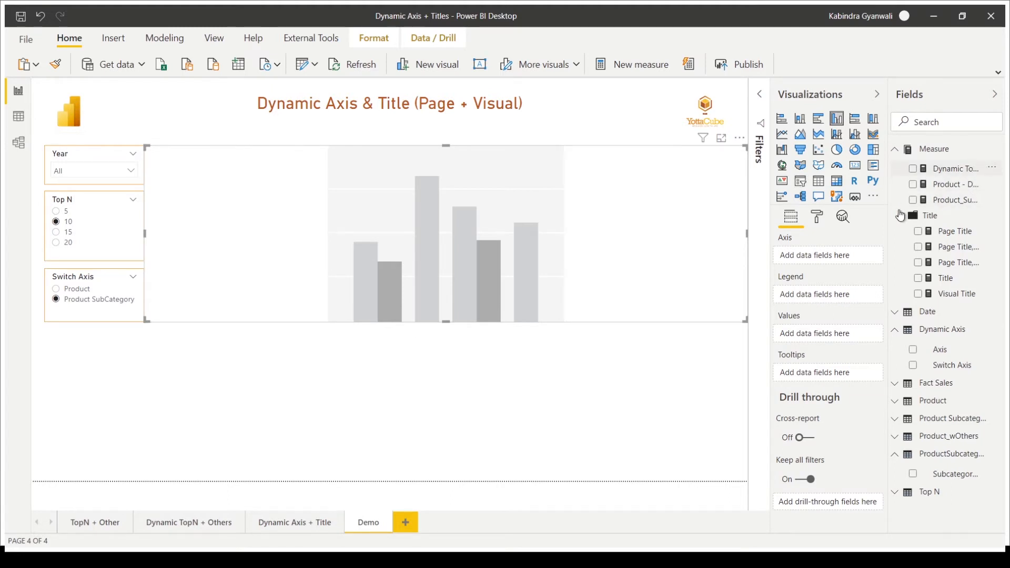
- Plot Dynamic Total Sales by the Dynamic Axis table's Axis field in the chart, and set the Switch Axis slicer to Product
{"action": "left_click_drag", "start_coordinate": [901, 214], "coordinate": [848, 337]}
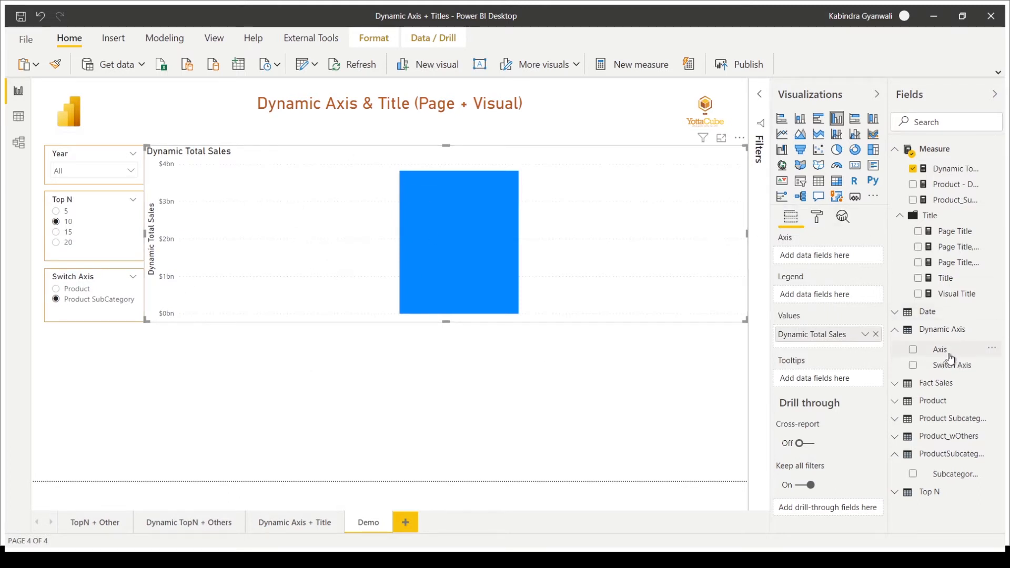
{"action": "left_click_drag", "start_coordinate": [952, 353], "coordinate": [810, 257]}
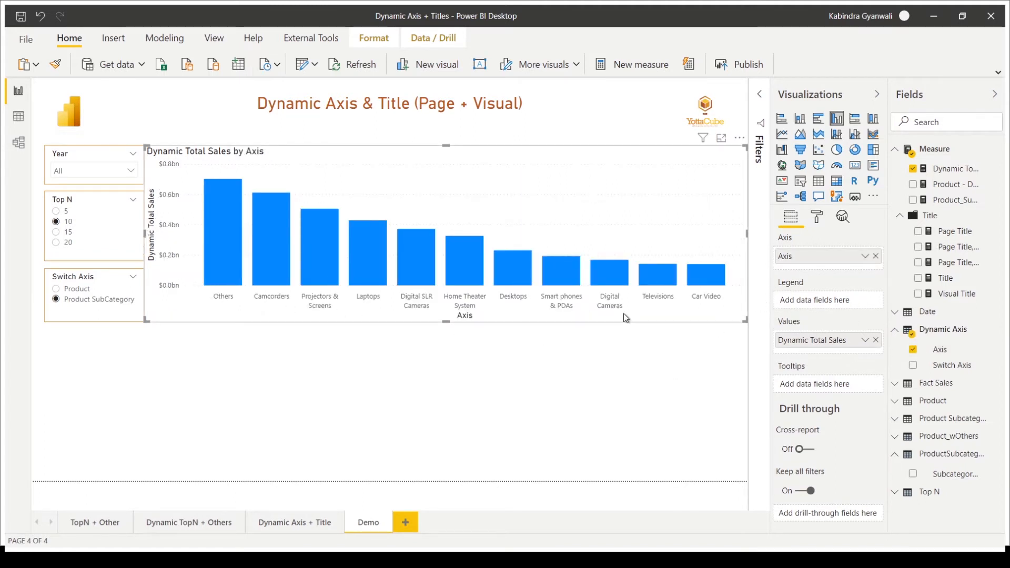
{"action": "left_click", "coordinate": [57, 292]}
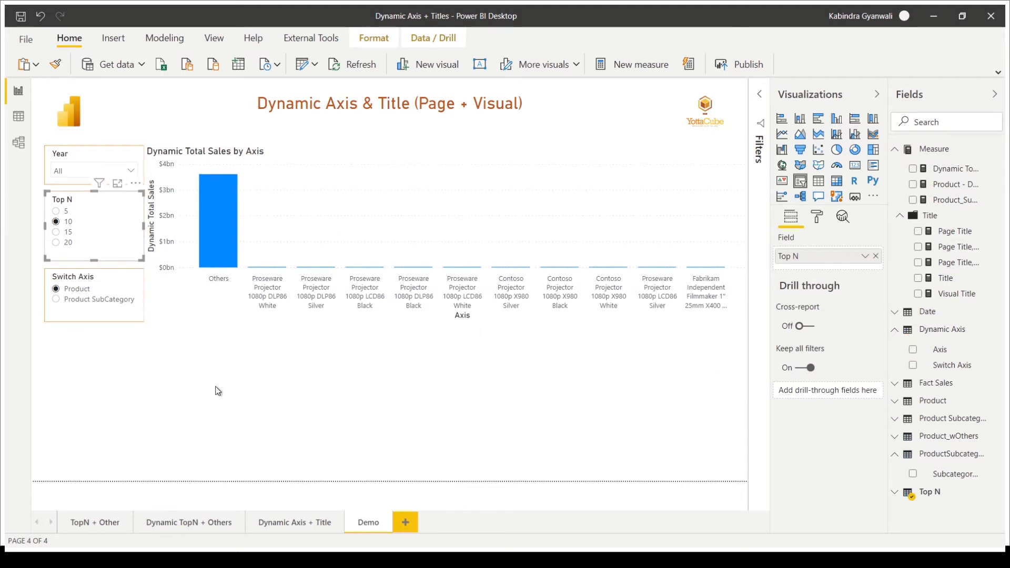
{"action": "left_click", "coordinate": [217, 390]}
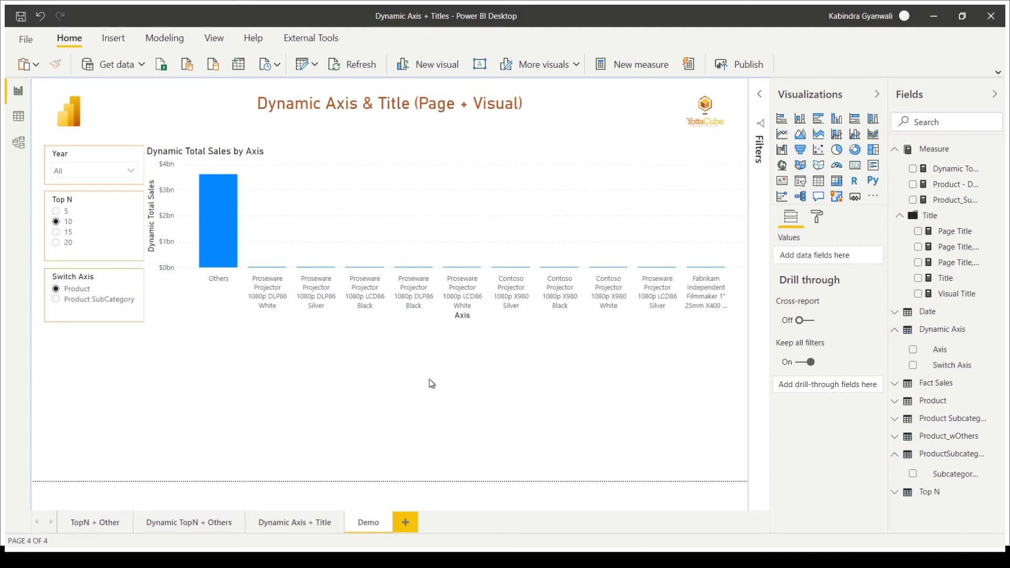
- From the Dynamic Axis + Title page, create a Demo measure in the Measure table, starting with "Totle Sales by Top " & SELECTEDVALUE('Top N'[Top N])
{"action": "left_click", "coordinate": [287, 523]}
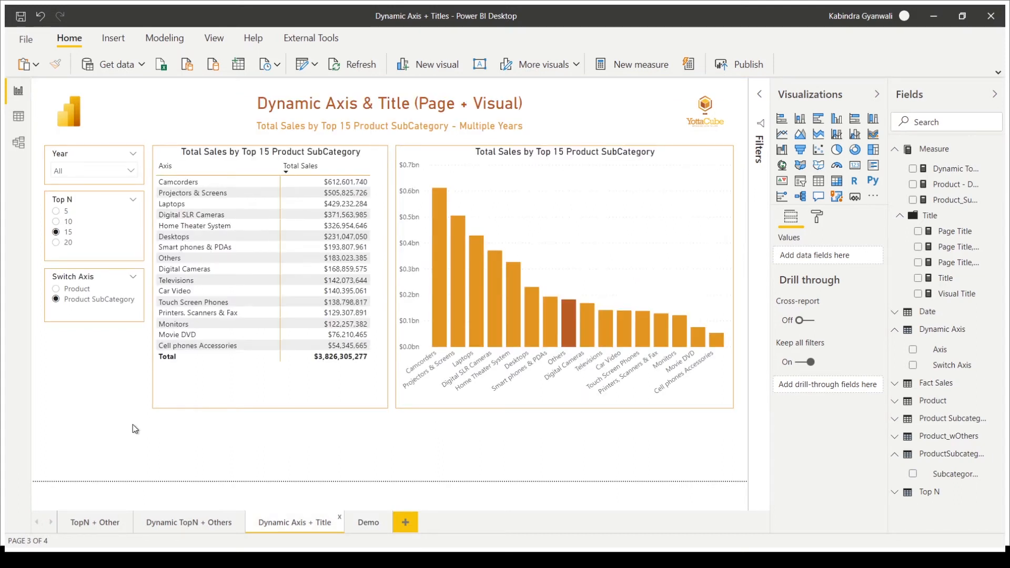
{"action": "right_click", "coordinate": [945, 151]}
{"action": "left_click", "coordinate": [950, 169]}
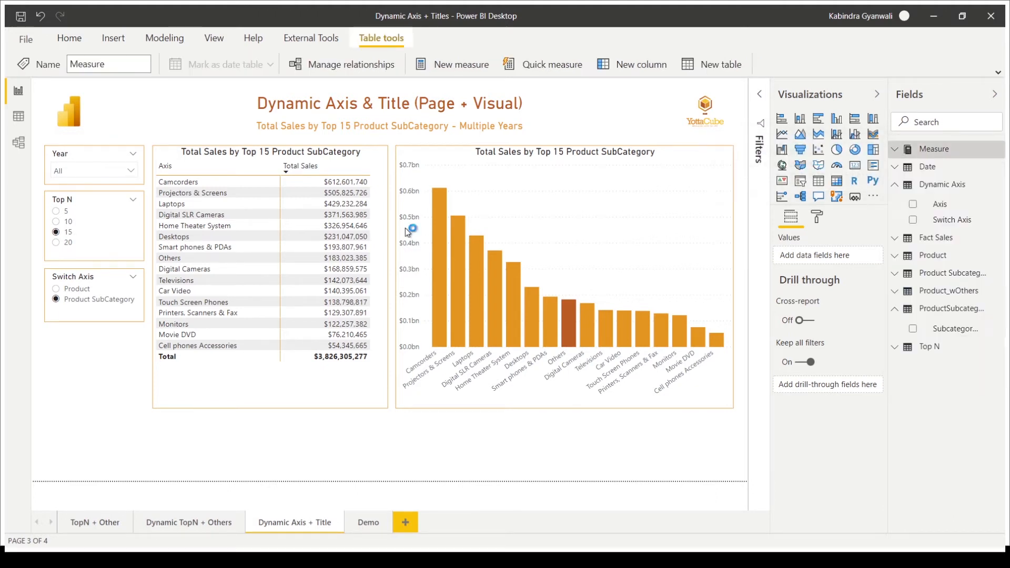
{"action": "type", "text": "Deom"}
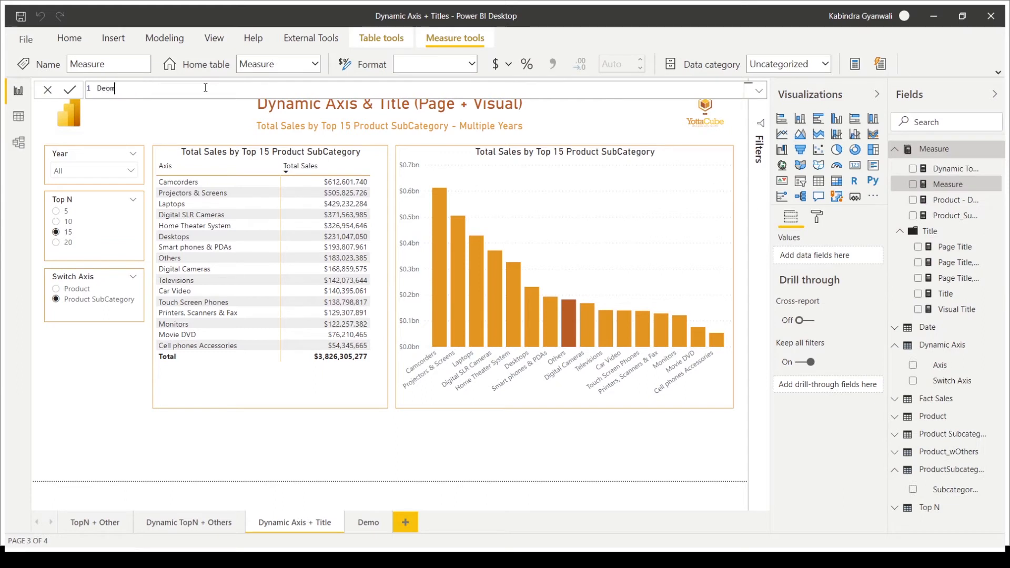
{"action": "key", "text": "BackSpace"}
{"action": "key", "text": "BackSpace"}
{"action": "type", "text": "mo = \"Totle Sales by Top \""}
{"action": "type", "text": "& SELECTEDVALUE(Topn"}
{"action": "key", "text": "Tab"}
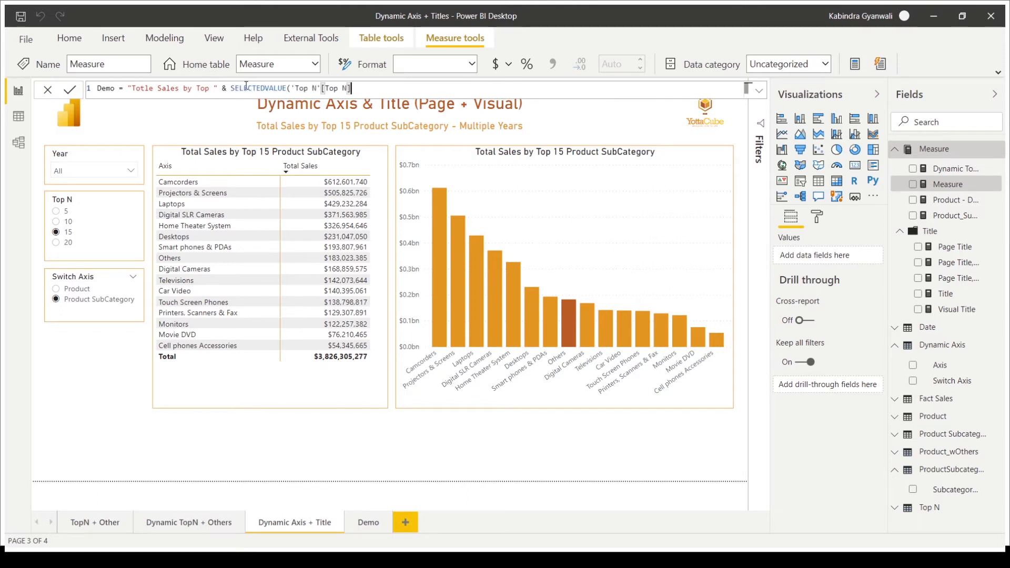
- Complete the Demo formula by appending a space and the SELECTEDVALUE of Switch Axis from the Dynamic Axis table
{"action": "type", "text": ") & \" \" &"}
{"action": "type", "text": "SE"}
{"action": "key", "text": "Tab"}
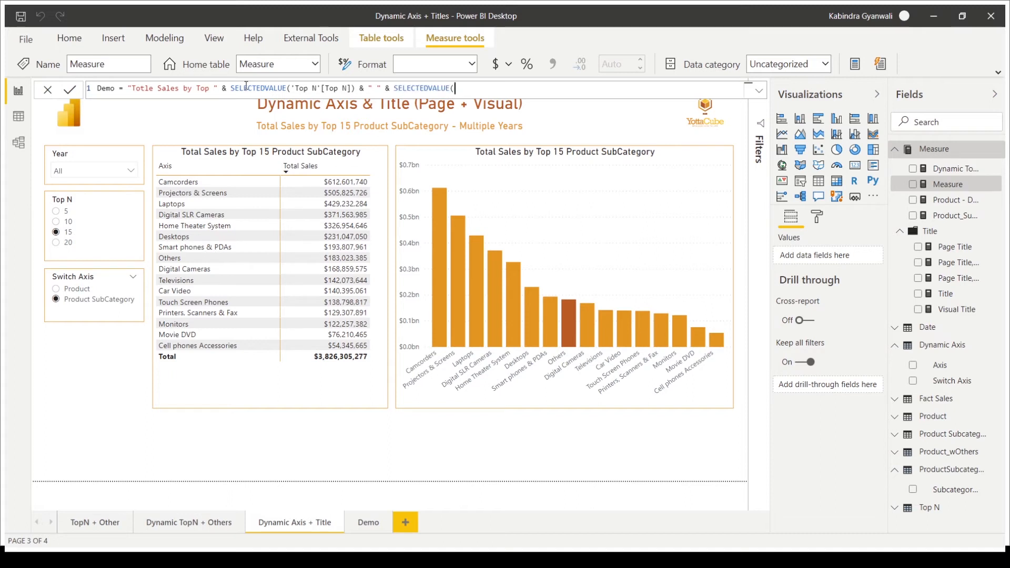
{"action": "type", "text": "'Dy"}
{"action": "key", "text": "Tab"}
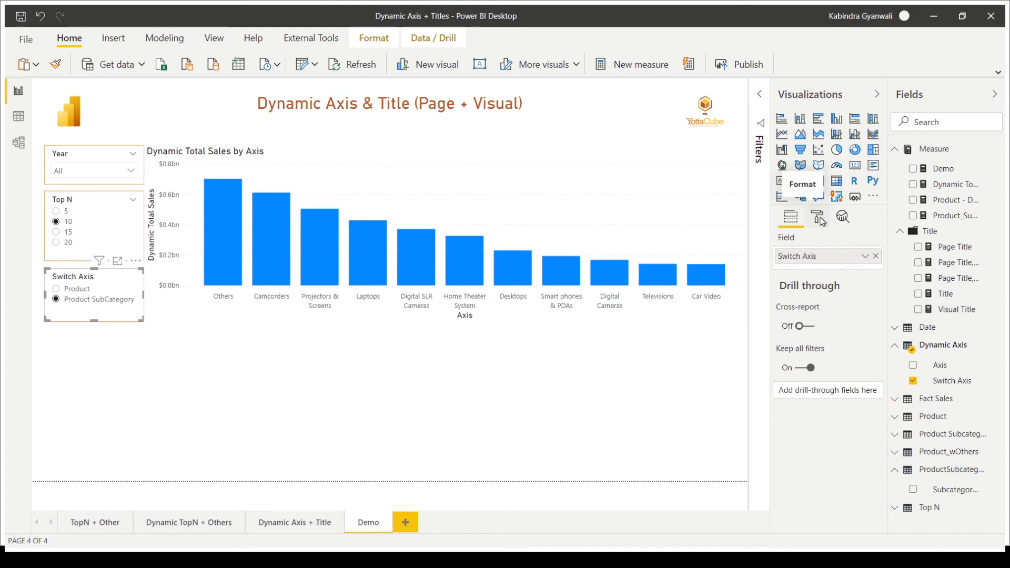
- Bind the title text of the Demo page's column chart to the Demo measure through conditional formatting
{"action": "left_click", "coordinate": [449, 161]}
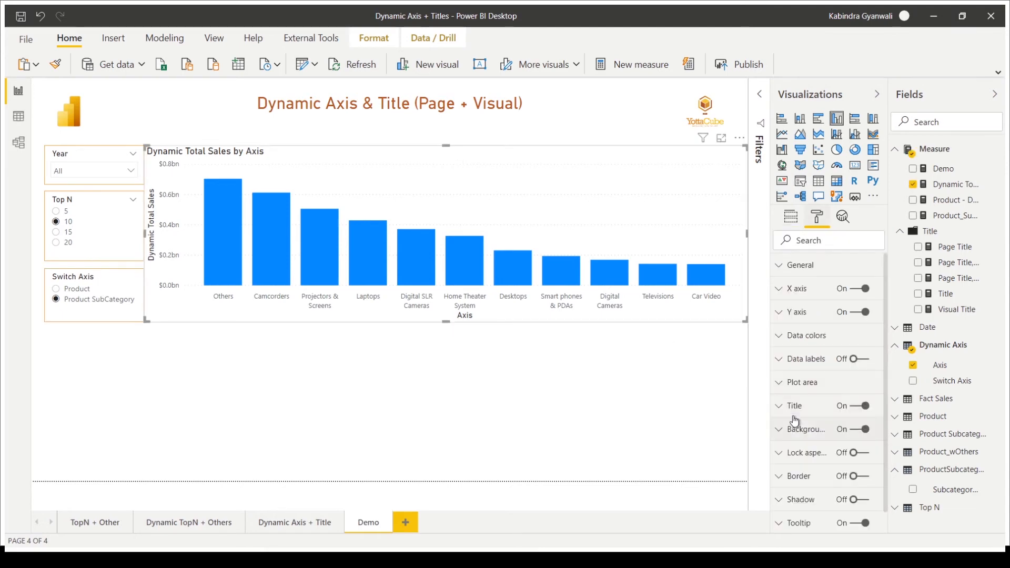
{"action": "left_click", "coordinate": [787, 408]}
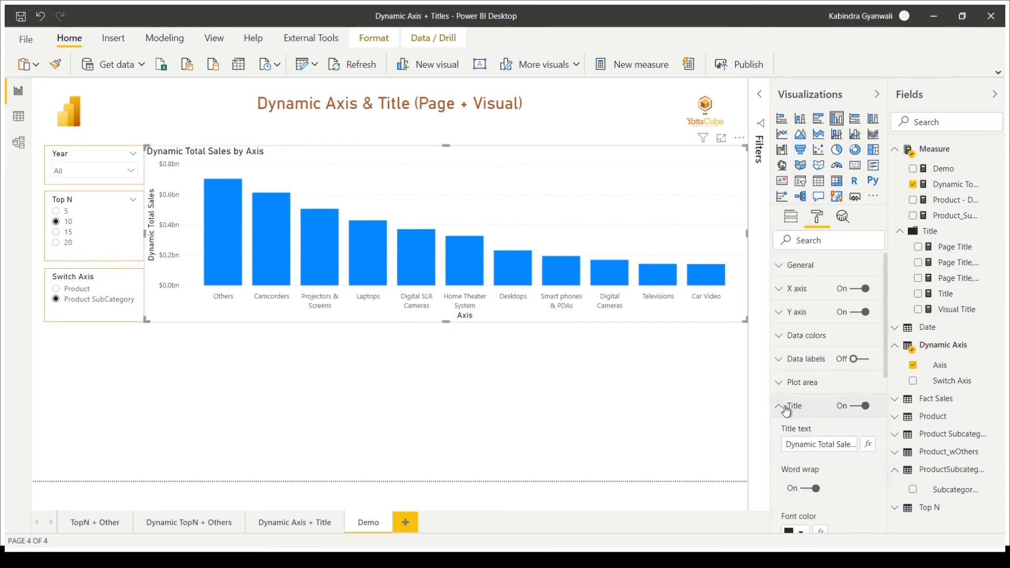
{"action": "left_click", "coordinate": [868, 446]}
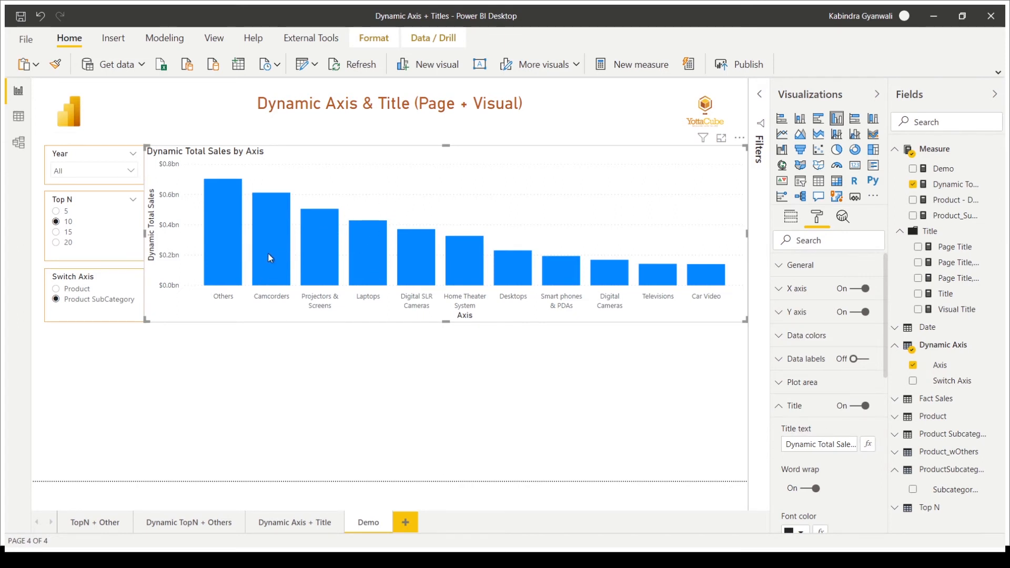
{"action": "left_click", "coordinate": [596, 441]}
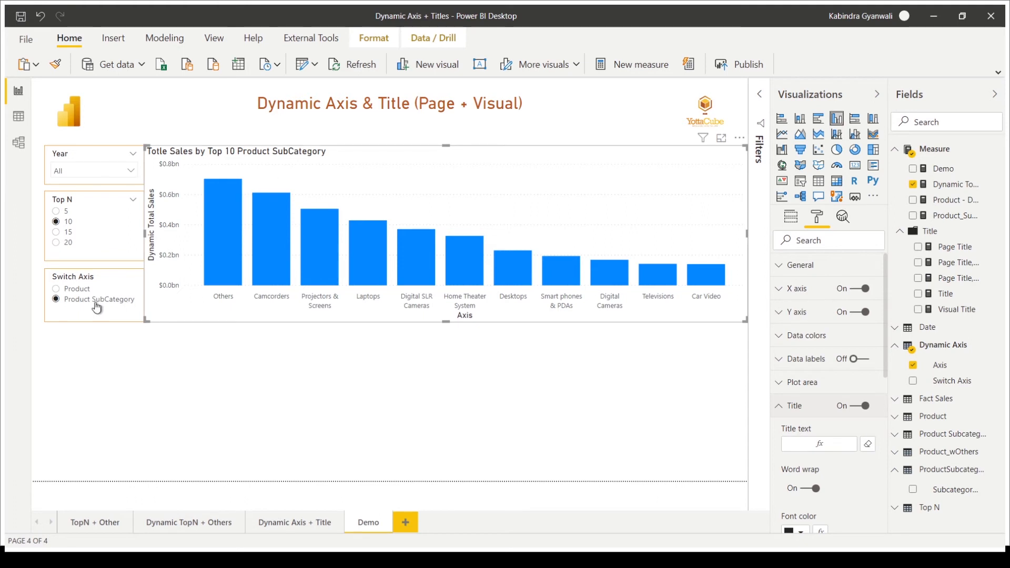
- Test the dynamic title by switching the axis to Product, setting Top N to 15, and switching back to Product SubCategory
{"action": "left_click", "coordinate": [74, 291]}
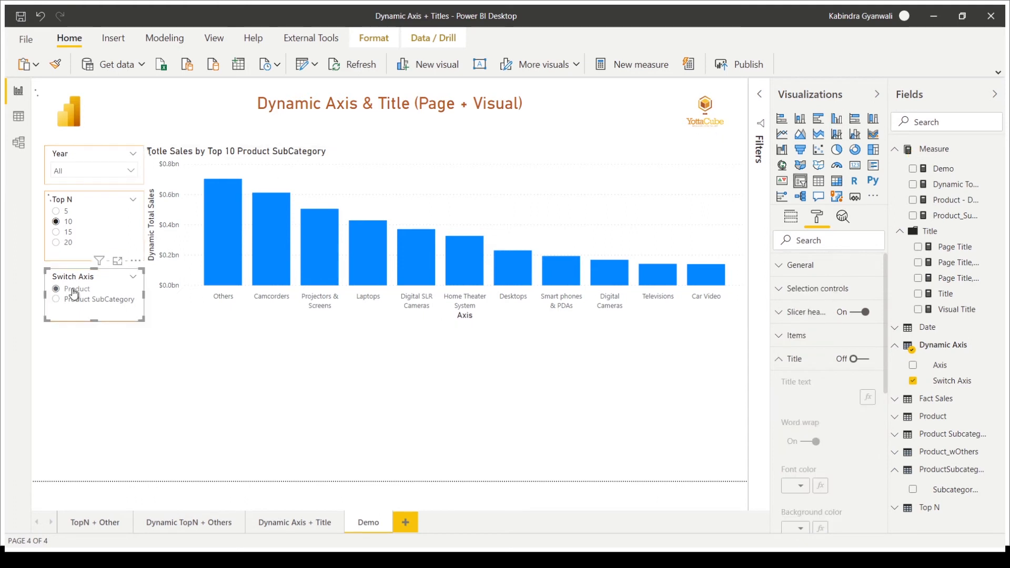
{"action": "left_click", "coordinate": [56, 232]}
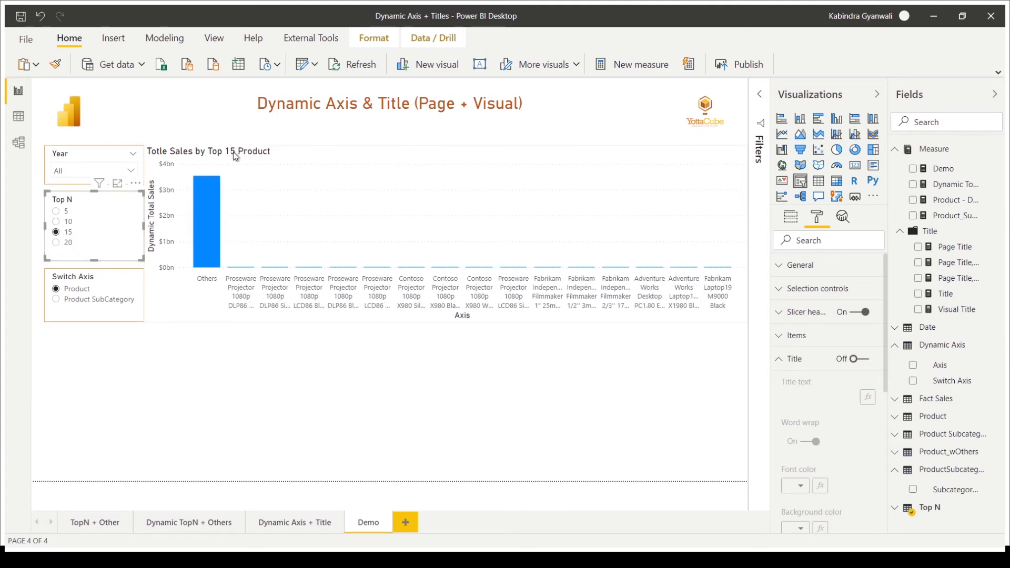
{"action": "left_click", "coordinate": [76, 300]}
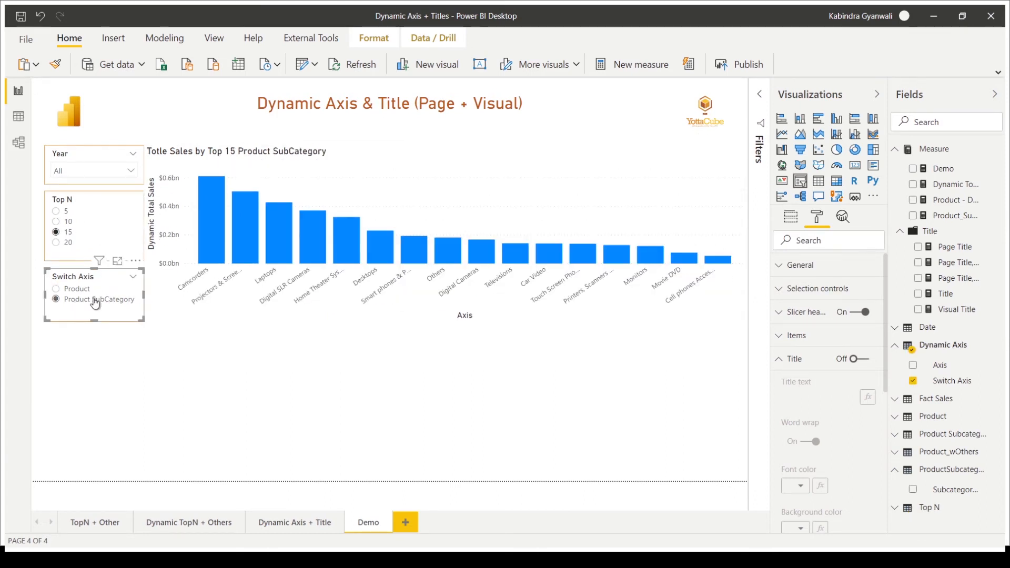
- Add a card visual showing the Demo measure to the Demo page, widen it across the page and place it directly below the column chart
{"action": "left_click", "coordinate": [418, 376]}
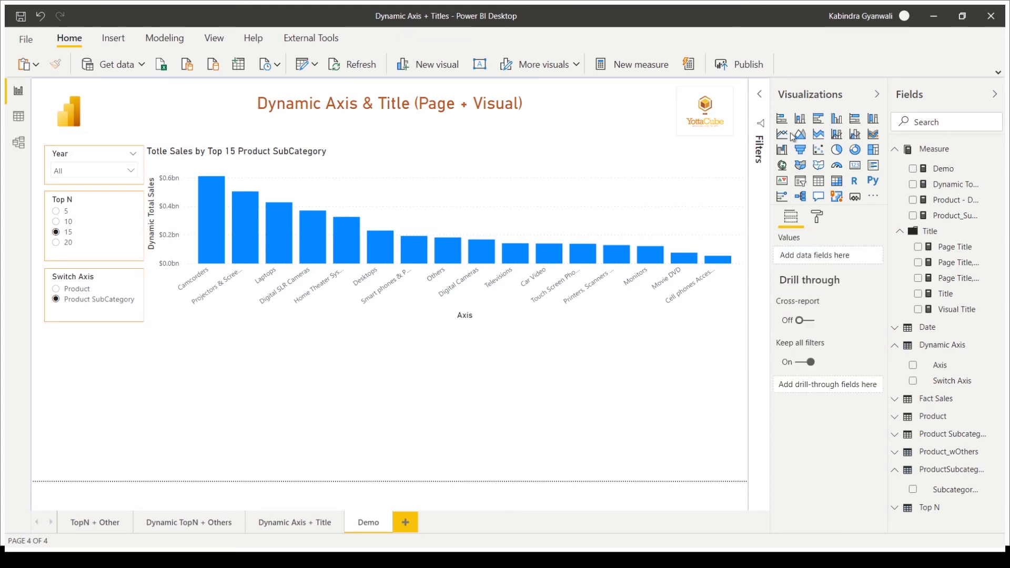
{"action": "left_click", "coordinate": [855, 166]}
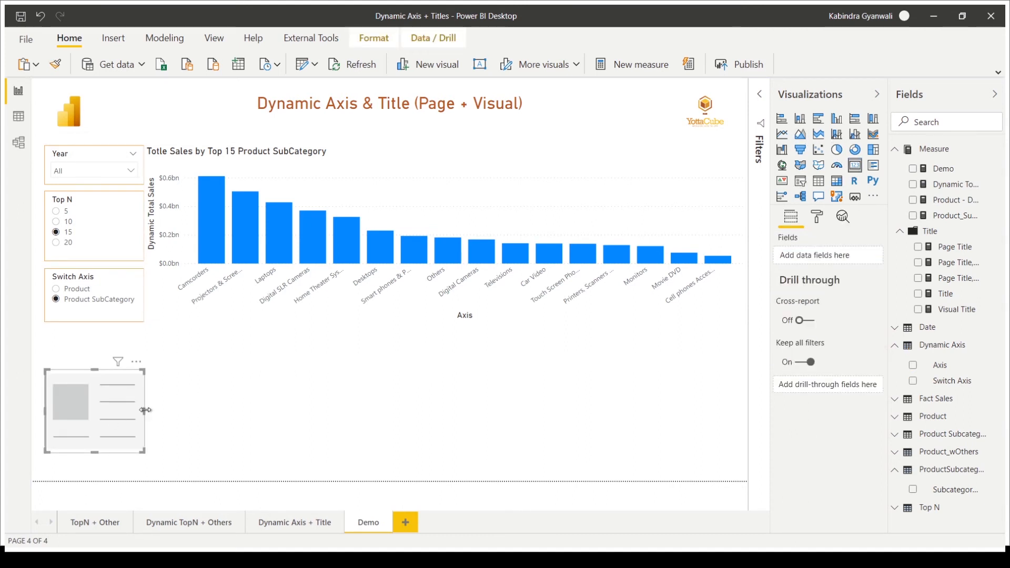
{"action": "left_click_drag", "start_coordinate": [144, 411], "coordinate": [703, 417]}
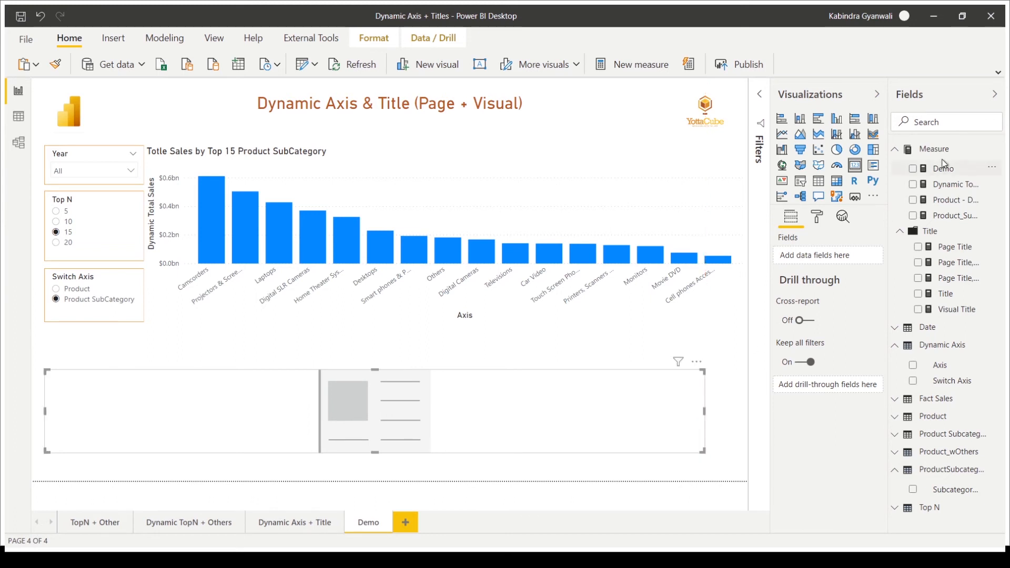
{"action": "left_click_drag", "start_coordinate": [944, 169], "coordinate": [828, 262]}
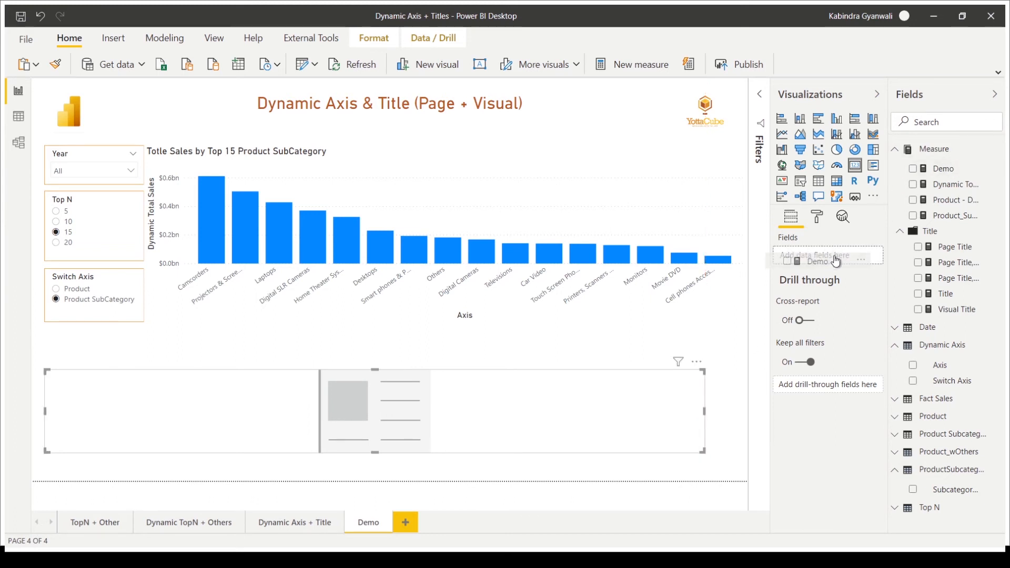
{"action": "left_click_drag", "start_coordinate": [428, 380], "coordinate": [404, 398]}
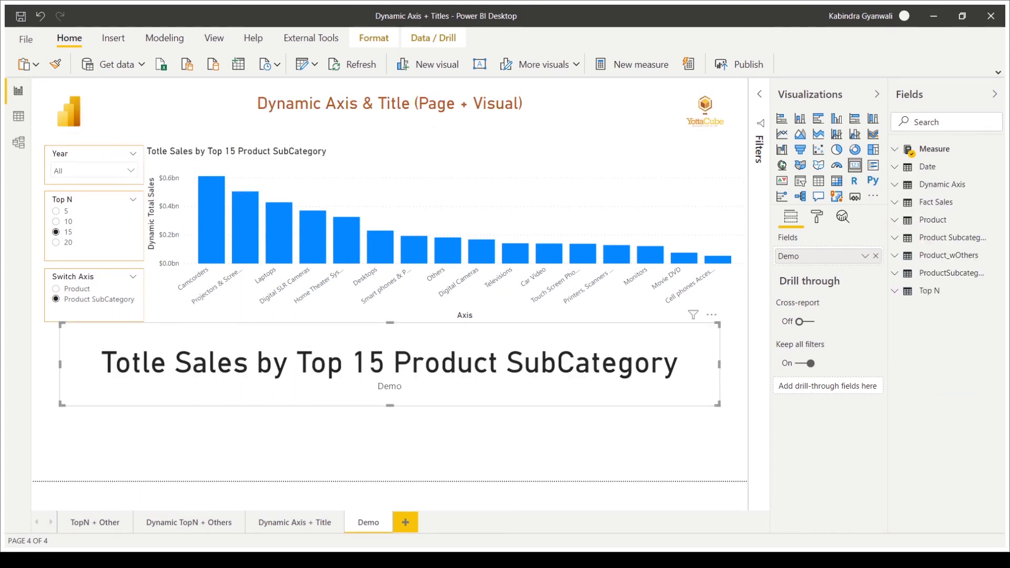
- Examine the Demo measure's formula, and the Title measure behind the page title card on the Dynamic Axis + Title page
{"action": "left_click", "coordinate": [934, 148]}
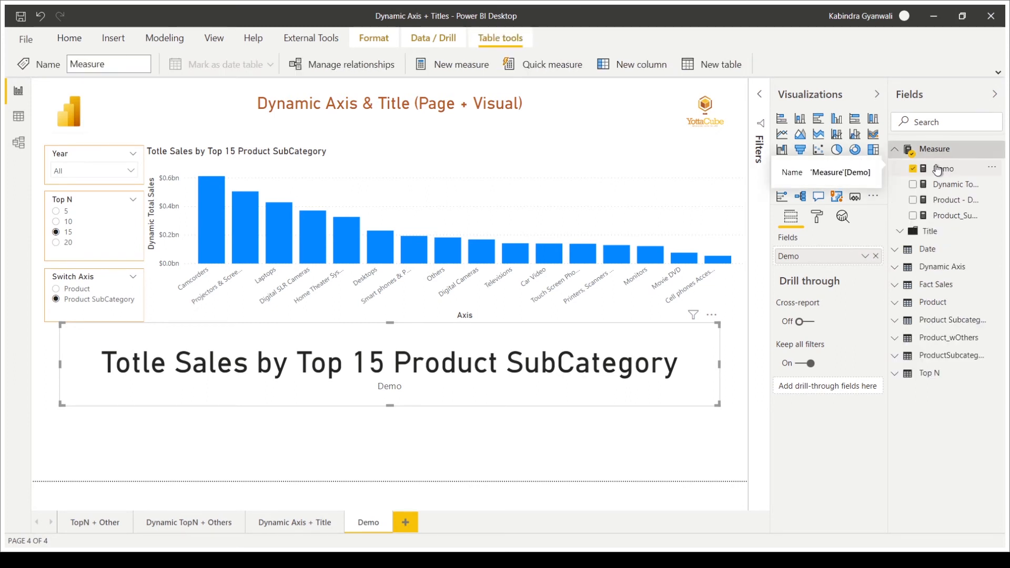
{"action": "left_click", "coordinate": [953, 173]}
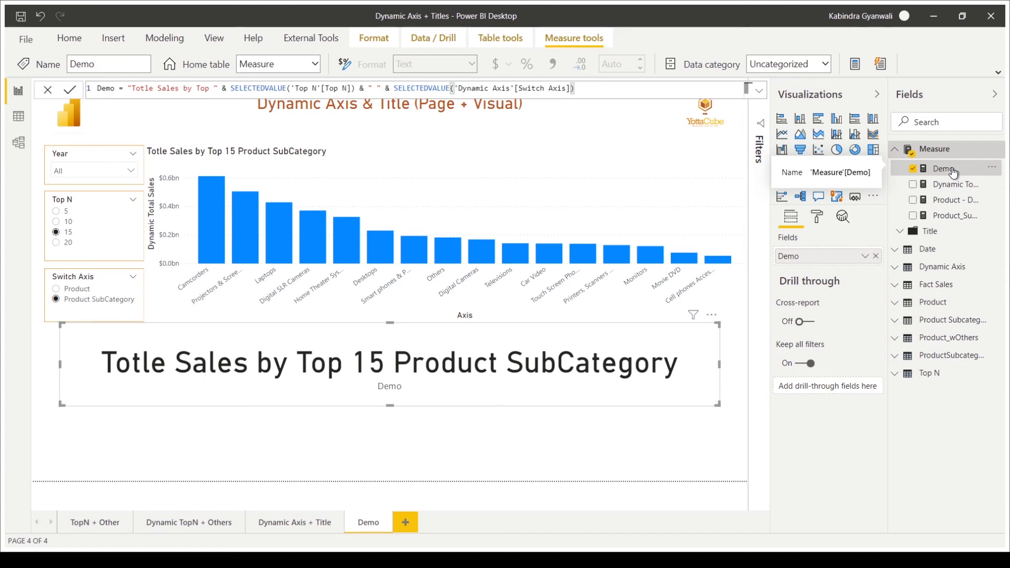
{"action": "left_click", "coordinate": [293, 524]}
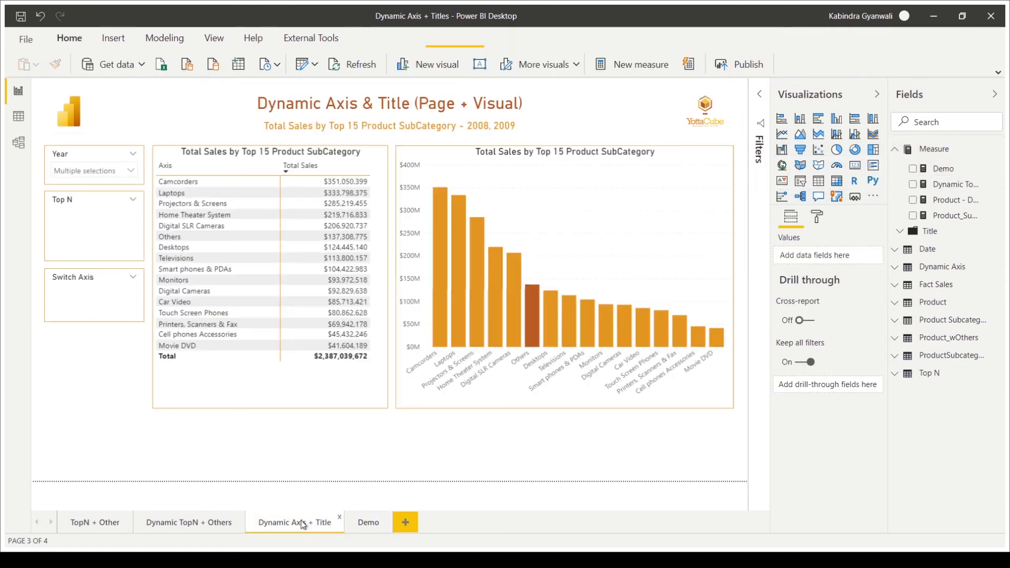
{"action": "left_click", "coordinate": [416, 126]}
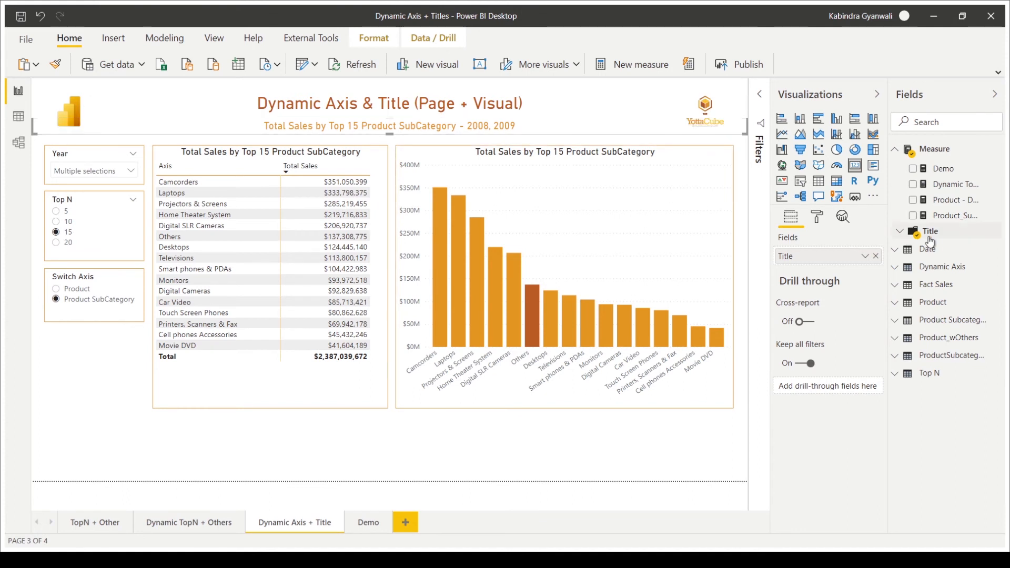
{"action": "left_click", "coordinate": [899, 231]}
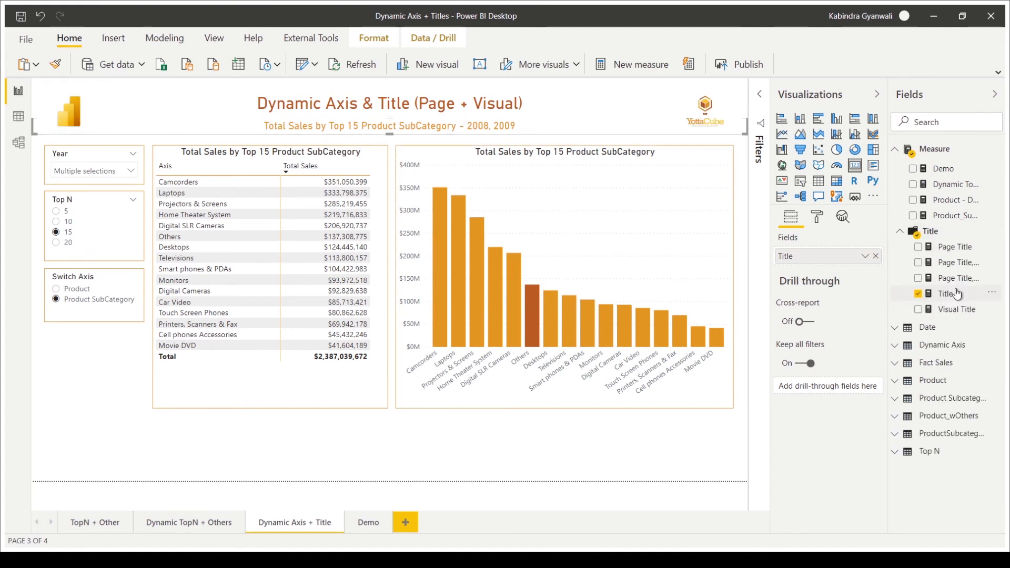
{"action": "left_click", "coordinate": [957, 293]}
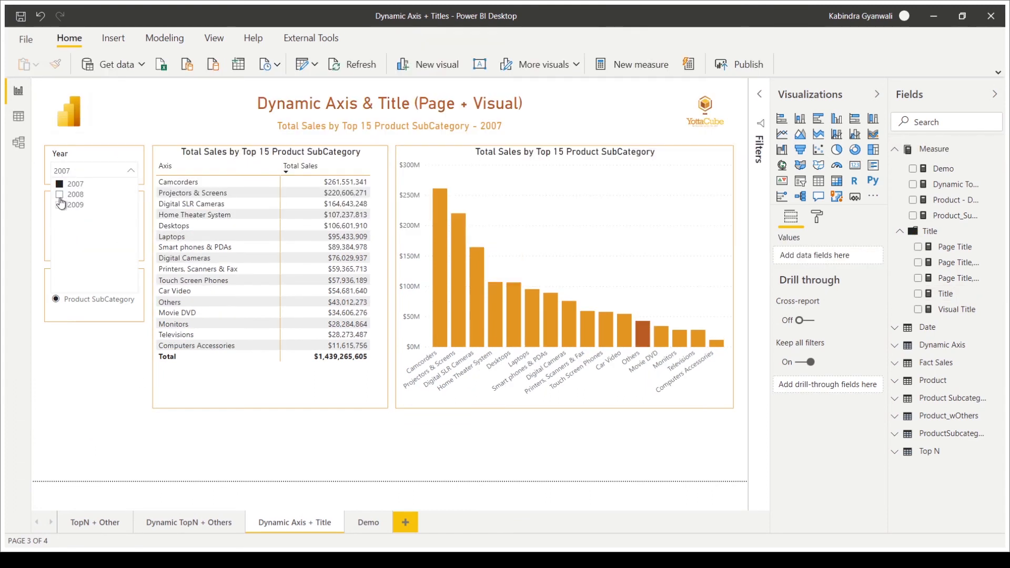
- Test the dynamic page title by filtering Year to 2008 alone, and to 2008 and 2009 together
{"action": "left_click", "coordinate": [60, 195]}
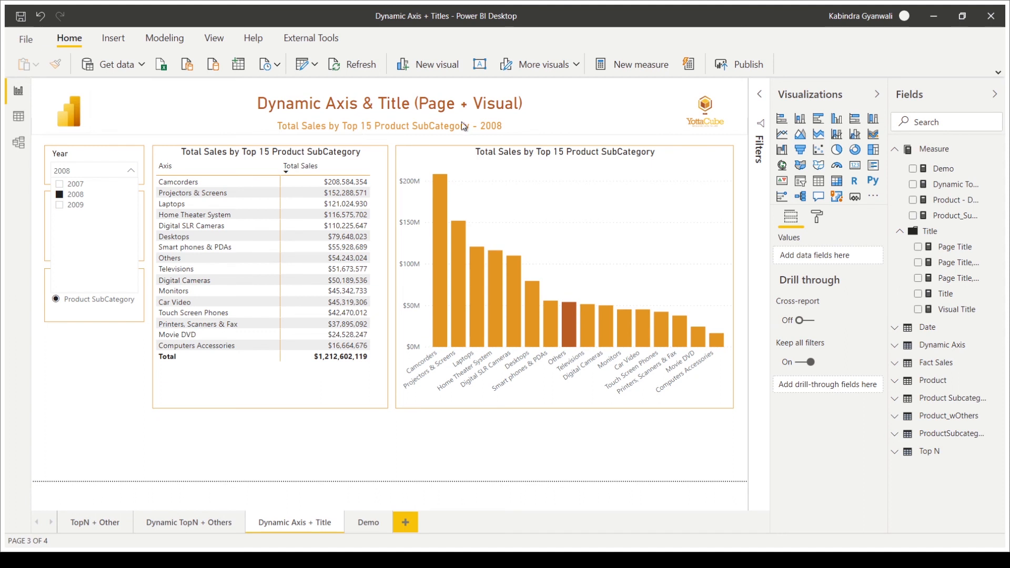
{"action": "left_click", "coordinate": [60, 205]}
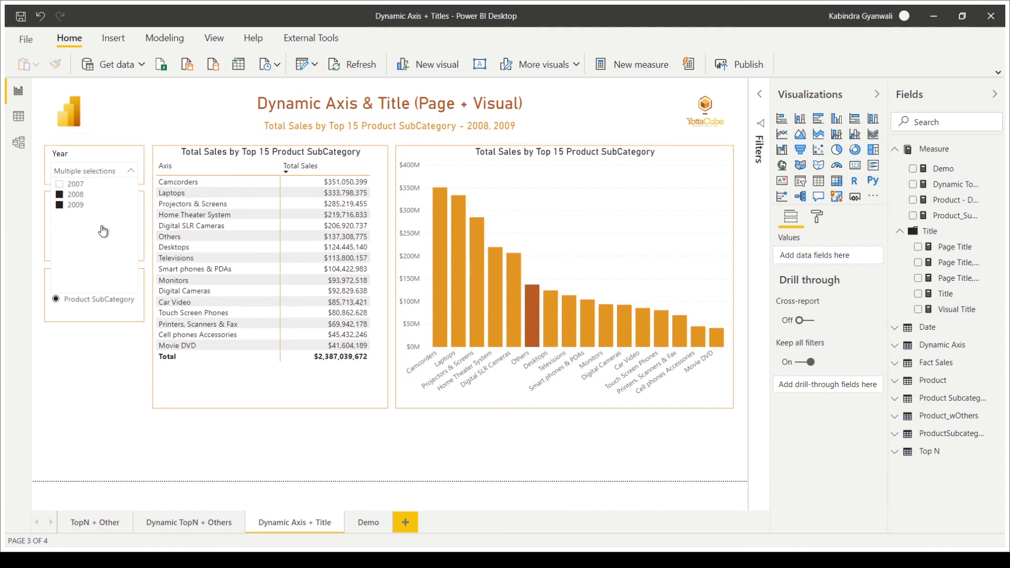
{"action": "left_click", "coordinate": [105, 345]}
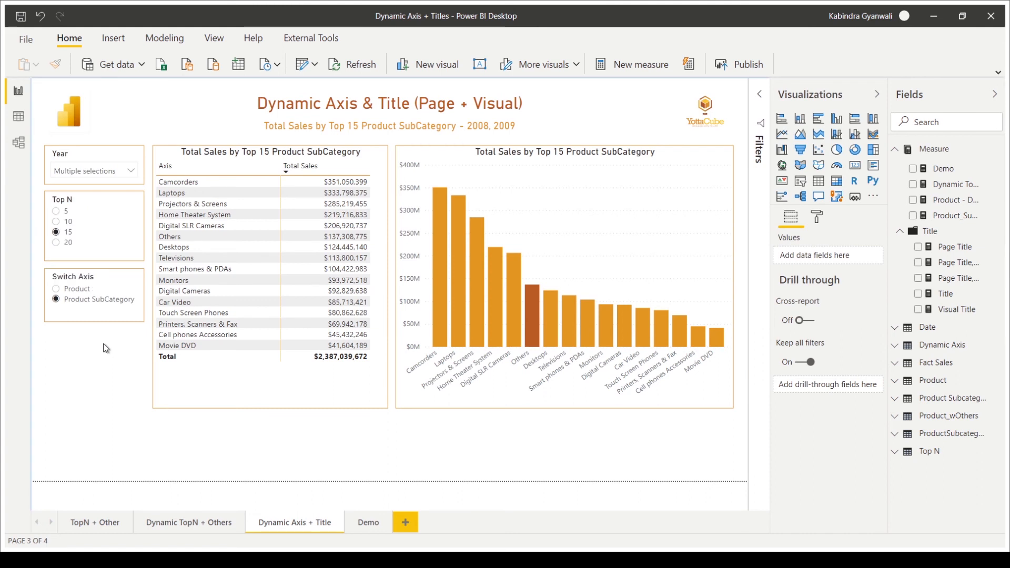
- Test the page and visual titles by switching the axis to Product and changing Top N to 5 and back to 15
{"action": "left_click", "coordinate": [75, 291]}
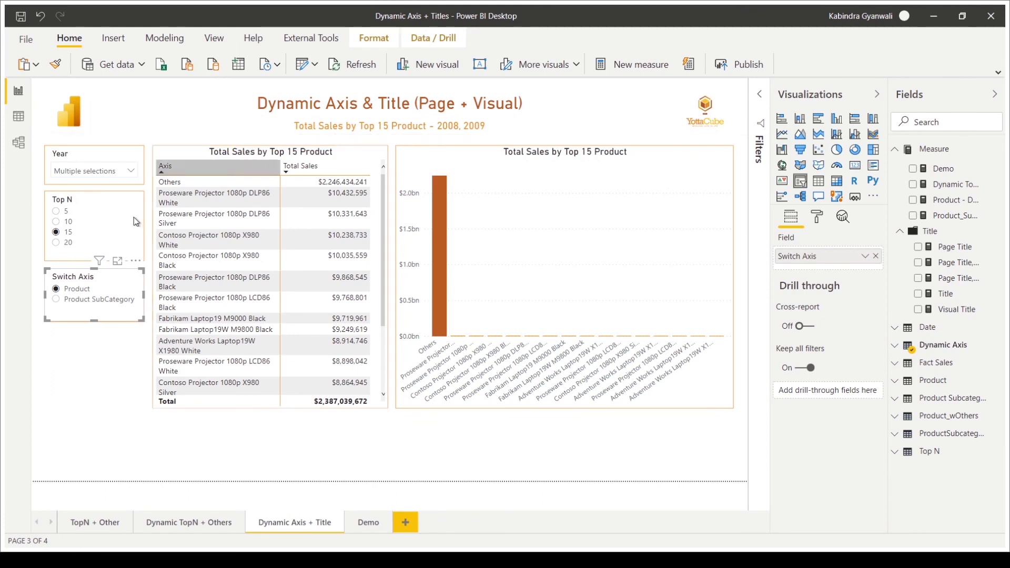
{"action": "left_click", "coordinate": [56, 212]}
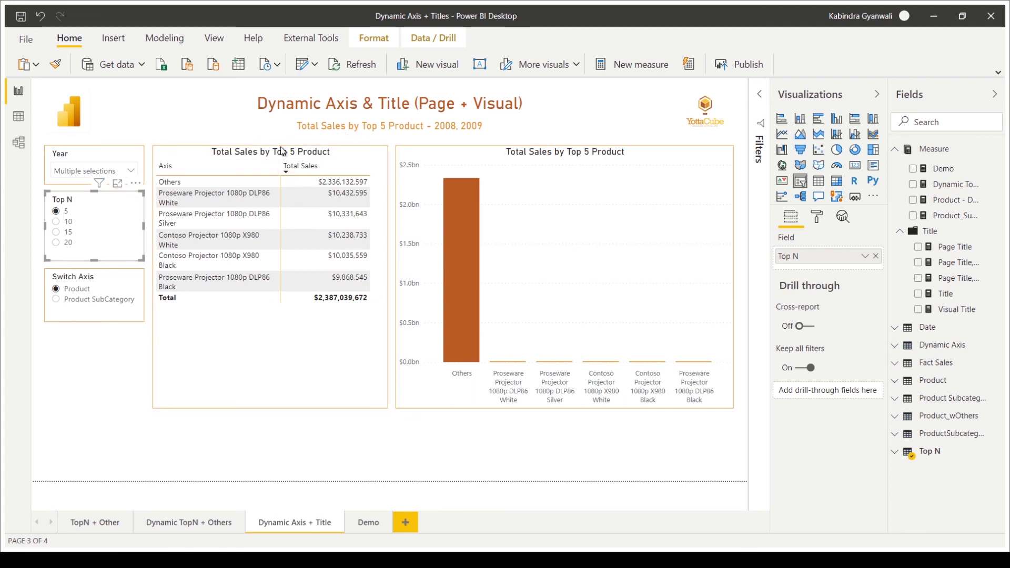
{"action": "left_click", "coordinate": [56, 232]}
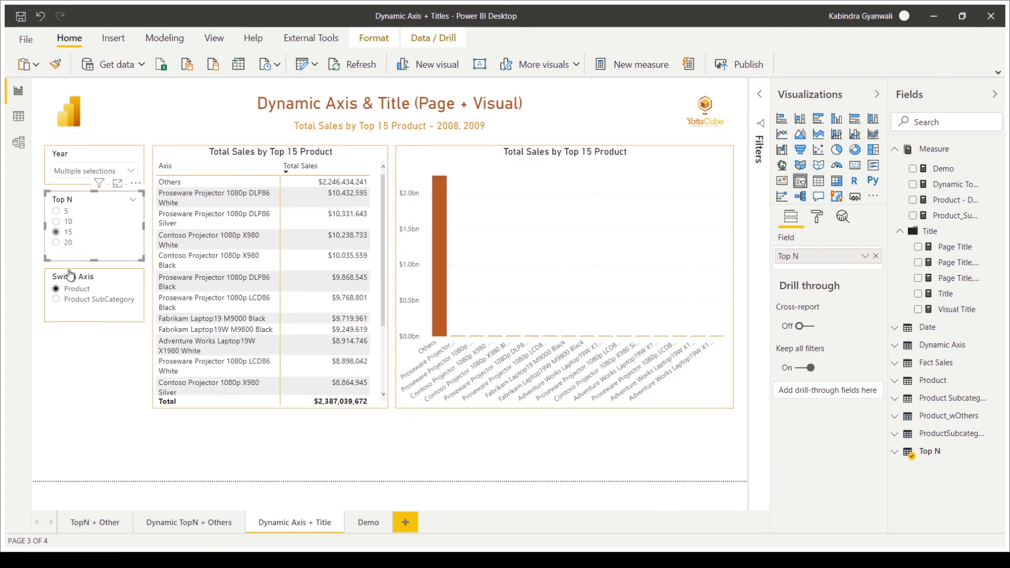